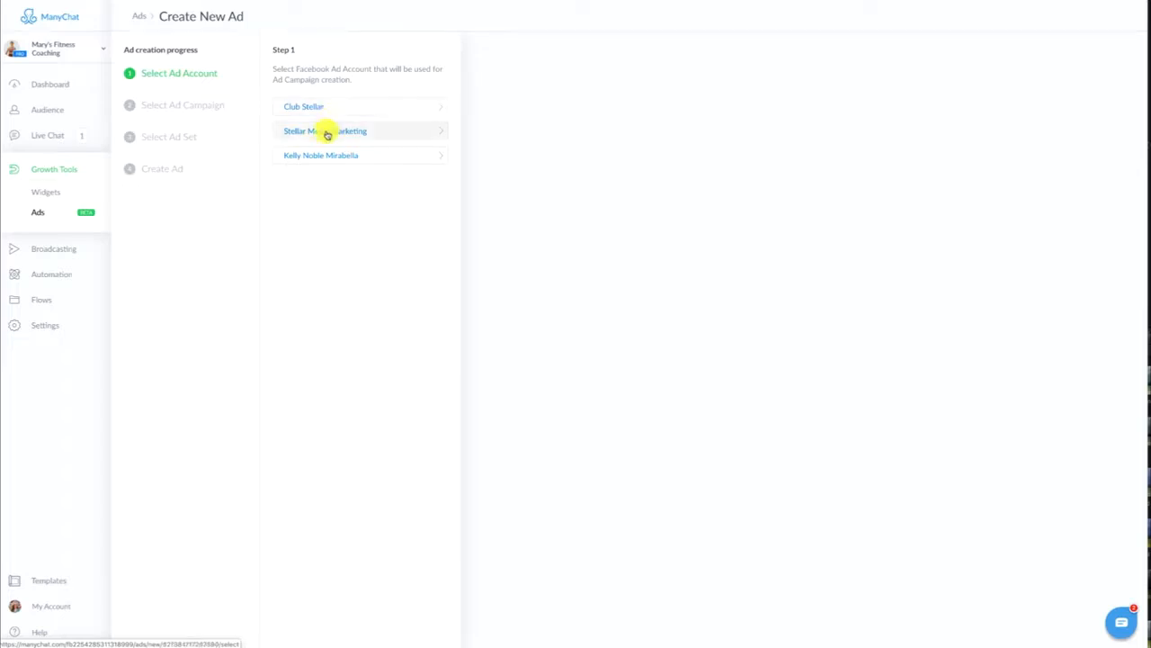
# Create a new Messages campaign named "Candy Fit" under the Stellar Media Marketing ad account
pyautogui.click(331, 131)
pyautogui.click(343, 104)
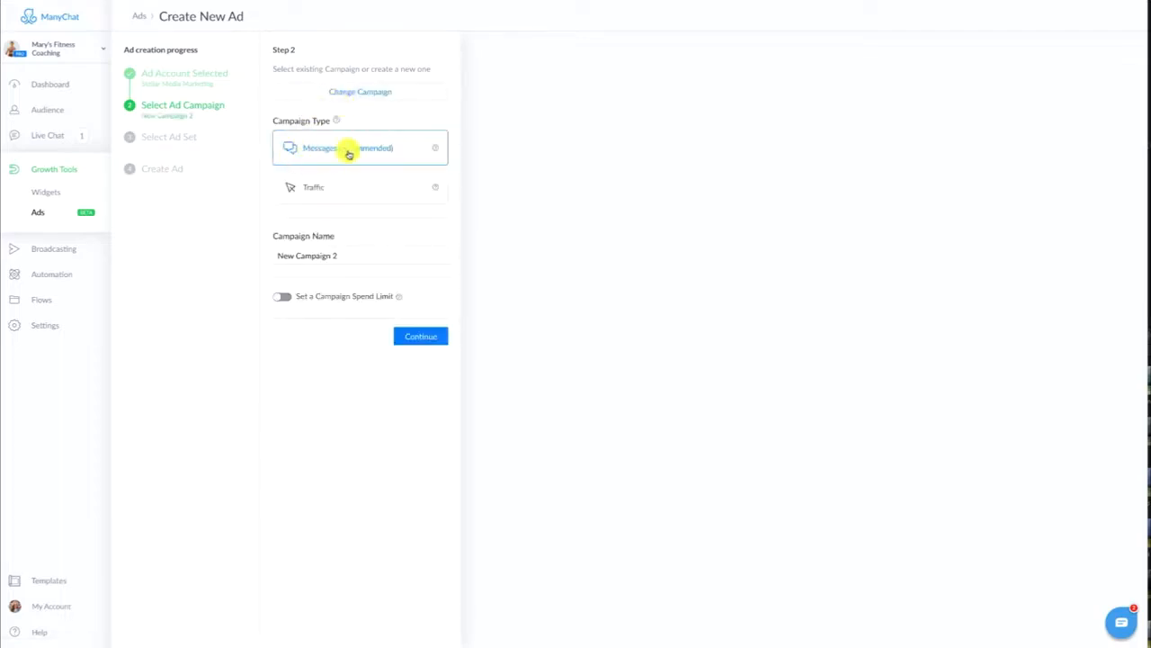
pyautogui.click(348, 257)
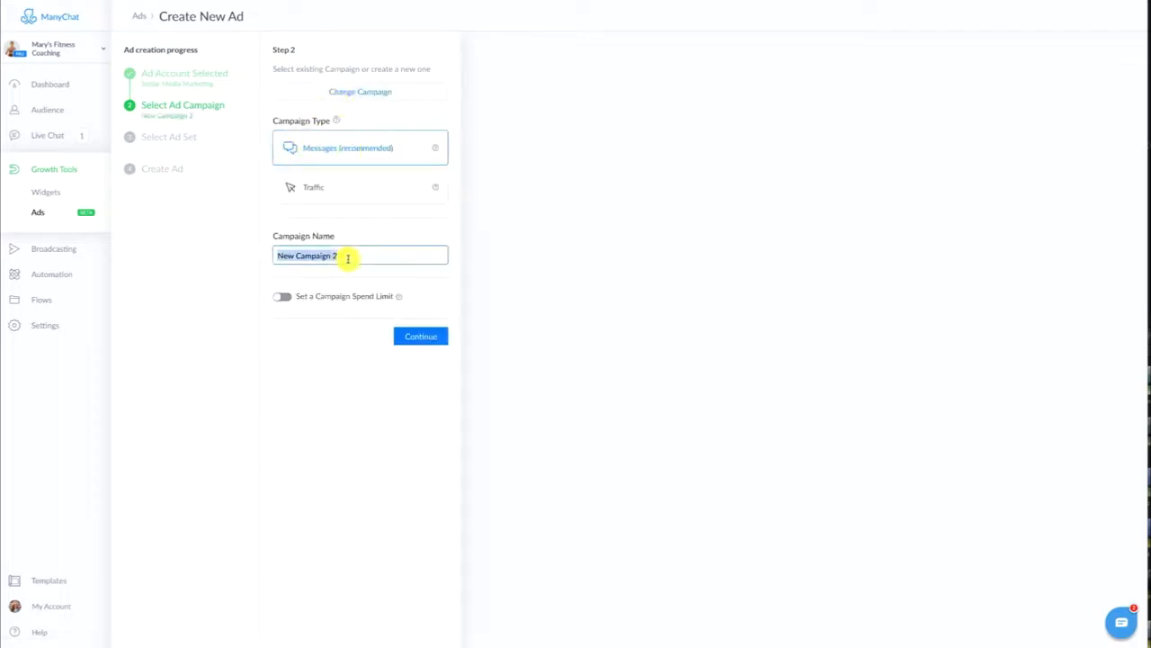
pyautogui.write('Sandi Fit')
pyautogui.click(420, 335)
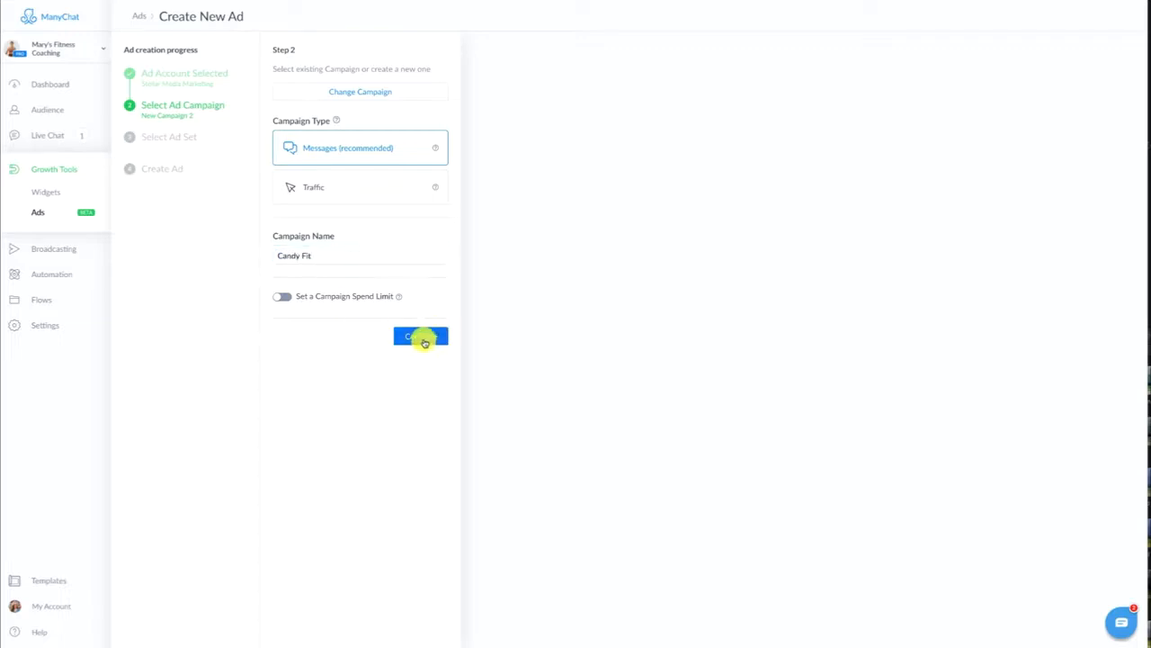
# Create a new ad set with Sponsored Message as its message destination
pyautogui.click(367, 137)
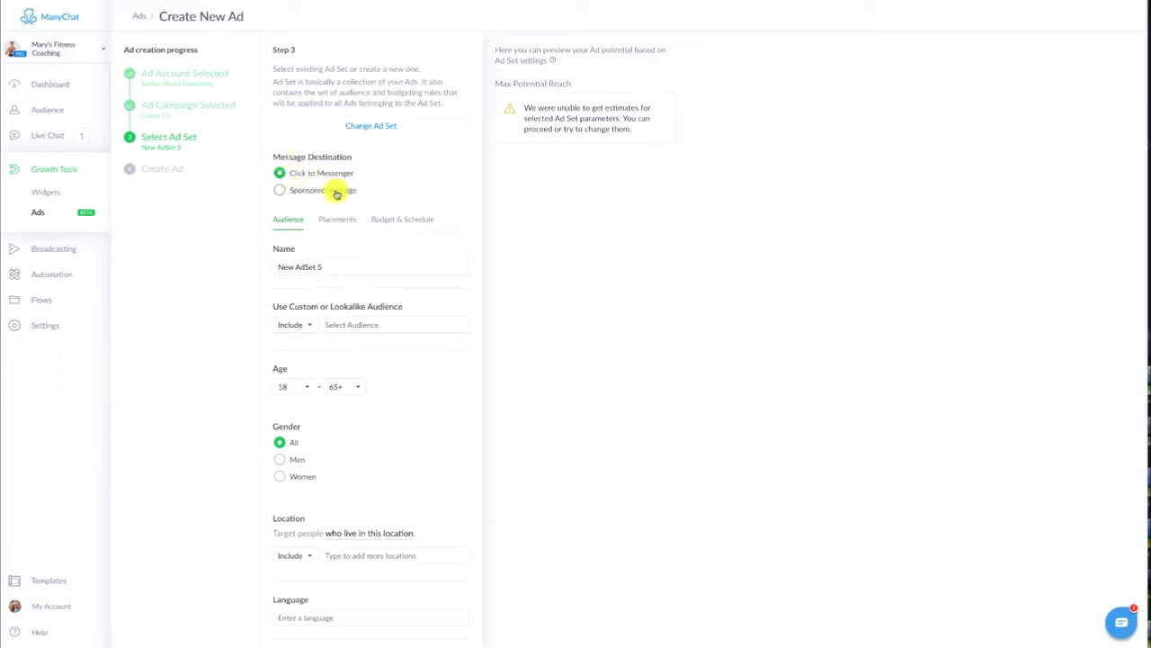
pyautogui.click(280, 191)
pyautogui.scroll(-1, 352, 120)
pyautogui.scroll(1, 351, 121)
pyautogui.click(280, 175)
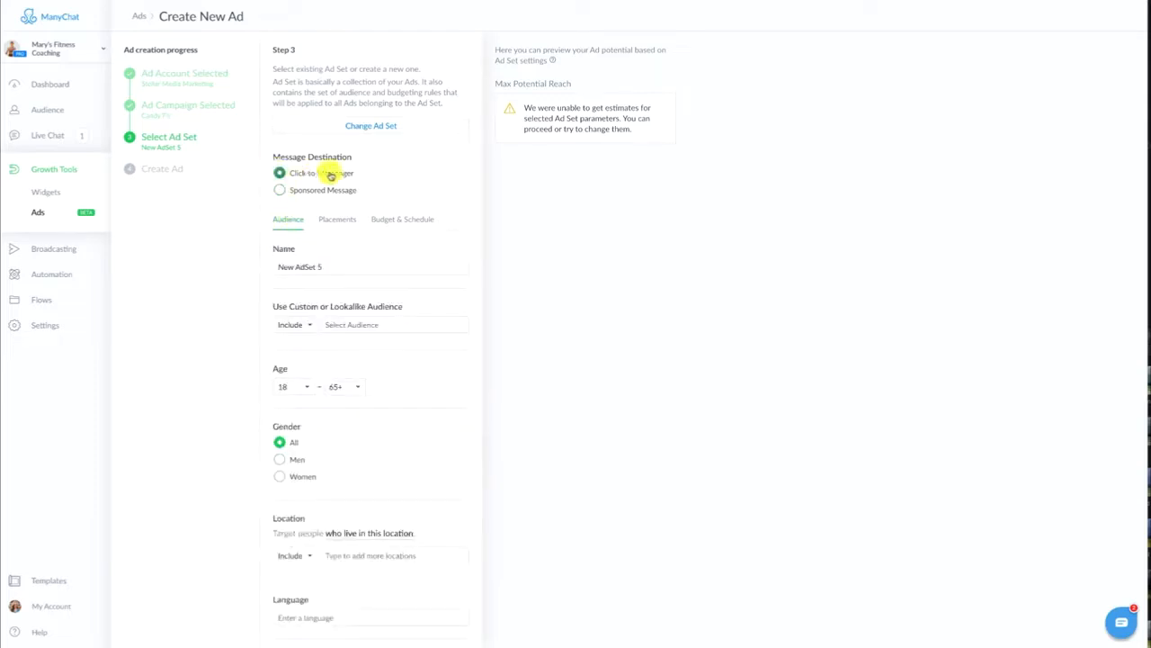
pyautogui.click(281, 191)
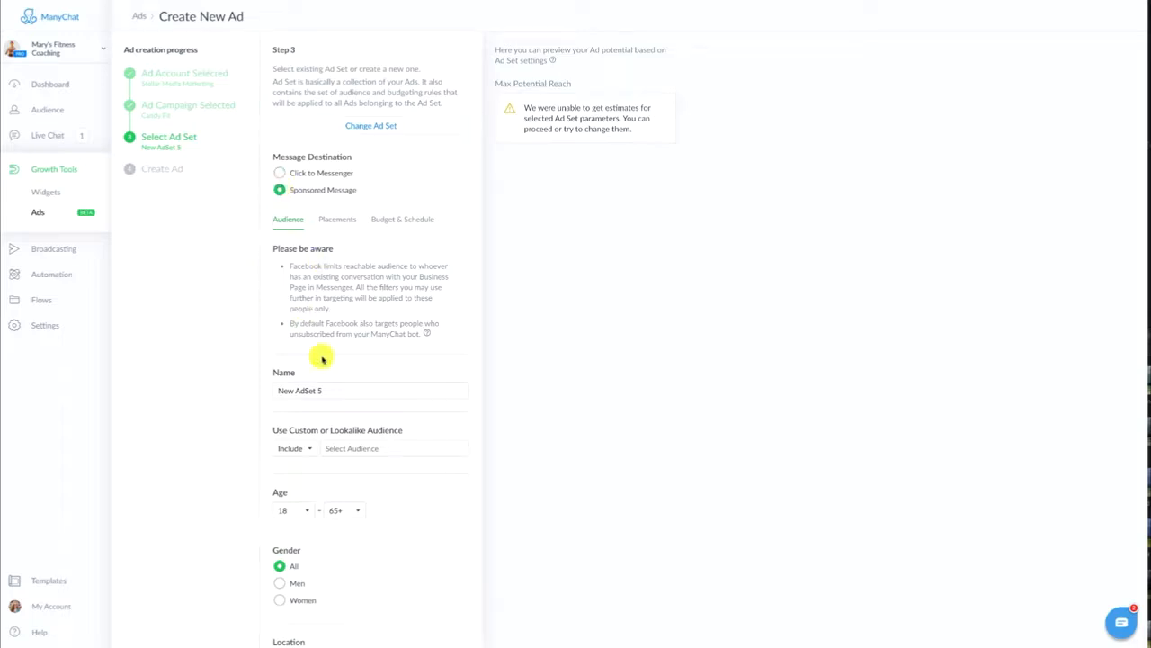
# Name the ad set "Candy Fit"
pyautogui.scroll(-2, 324, 351)
pyautogui.moveTo(343, 290); pyautogui.dragTo(217, 295)
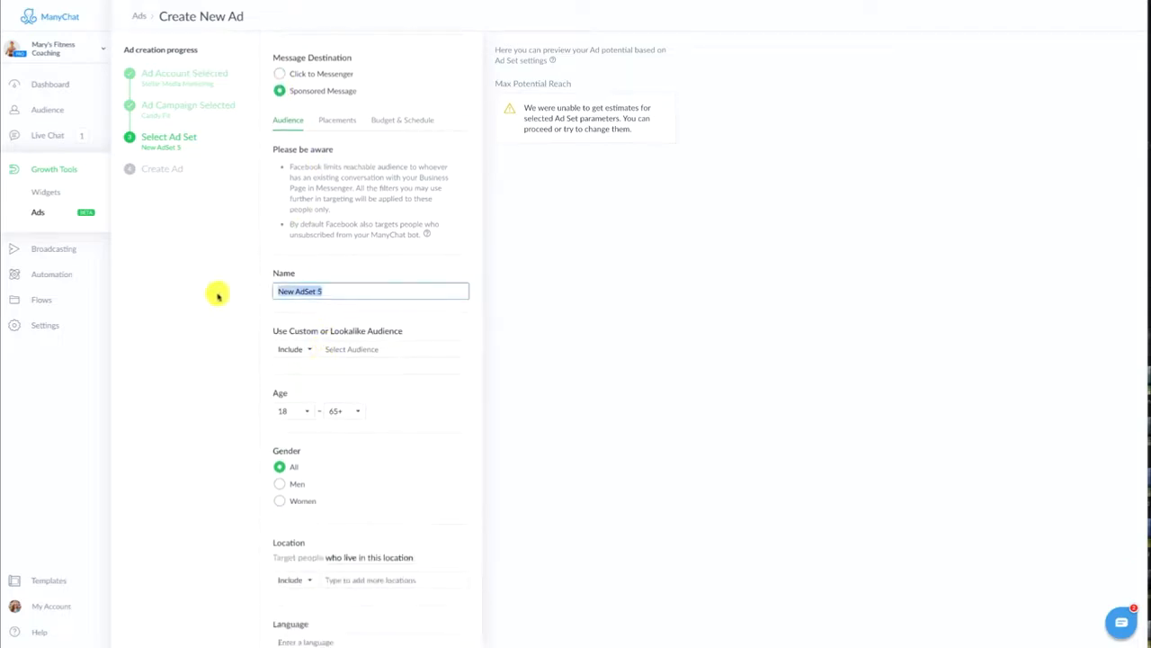
pyautogui.write('Candy Fit')
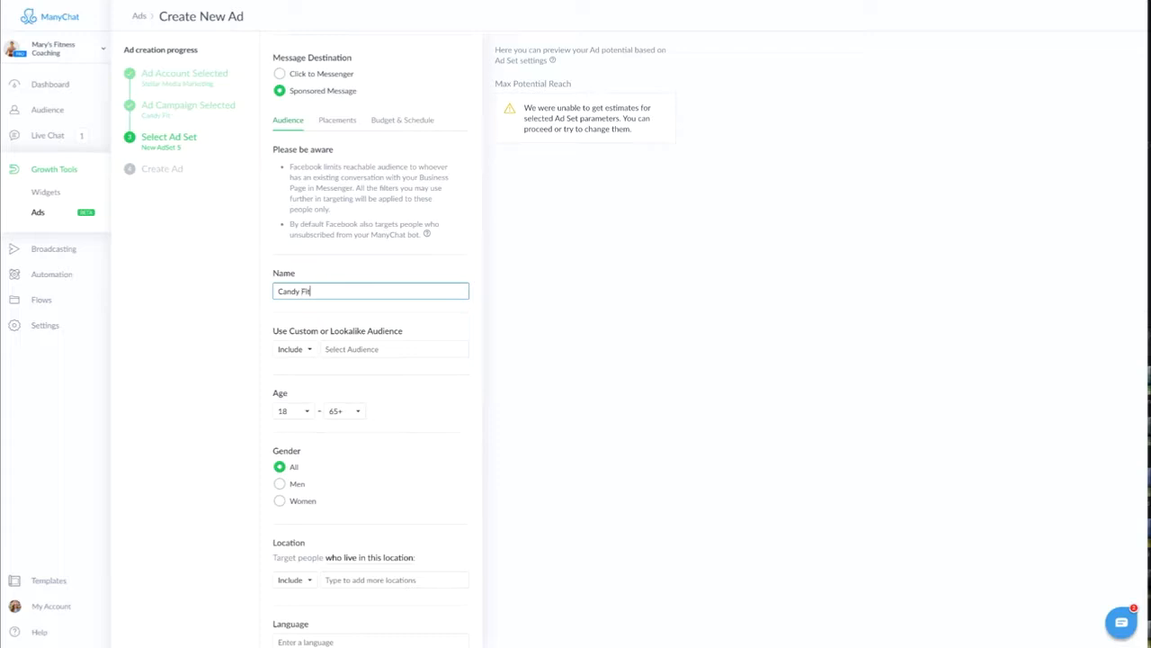
pyautogui.click(207, 342)
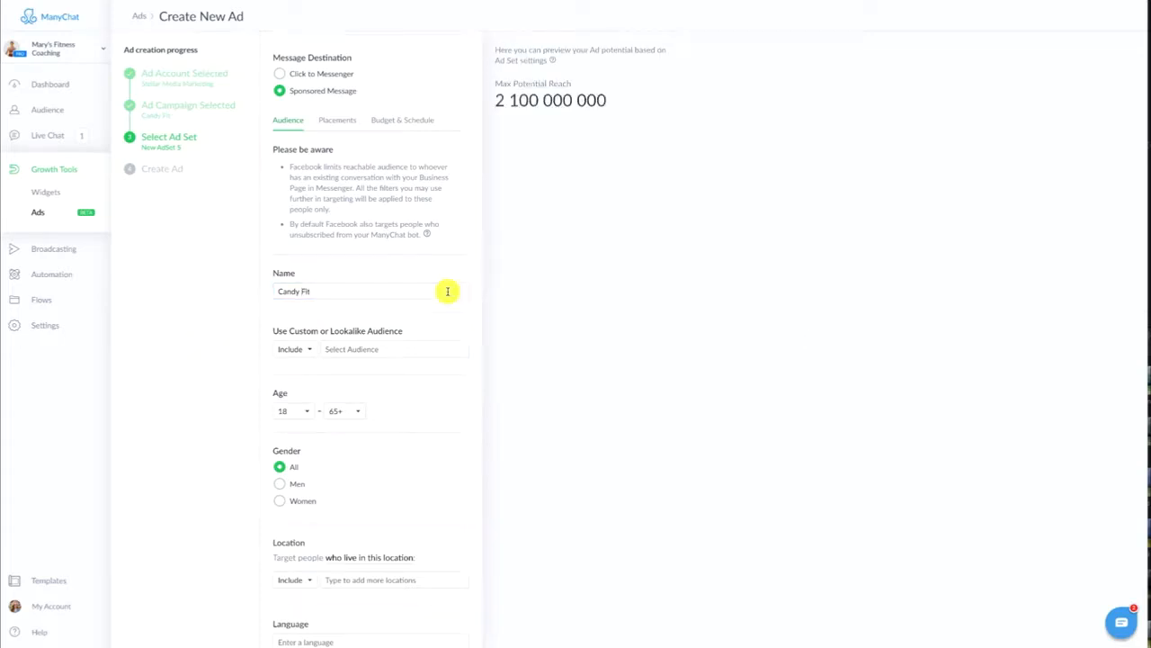
# Start a new custom audience for the ad set and name it "Candy Fit"
pyautogui.click(342, 349)
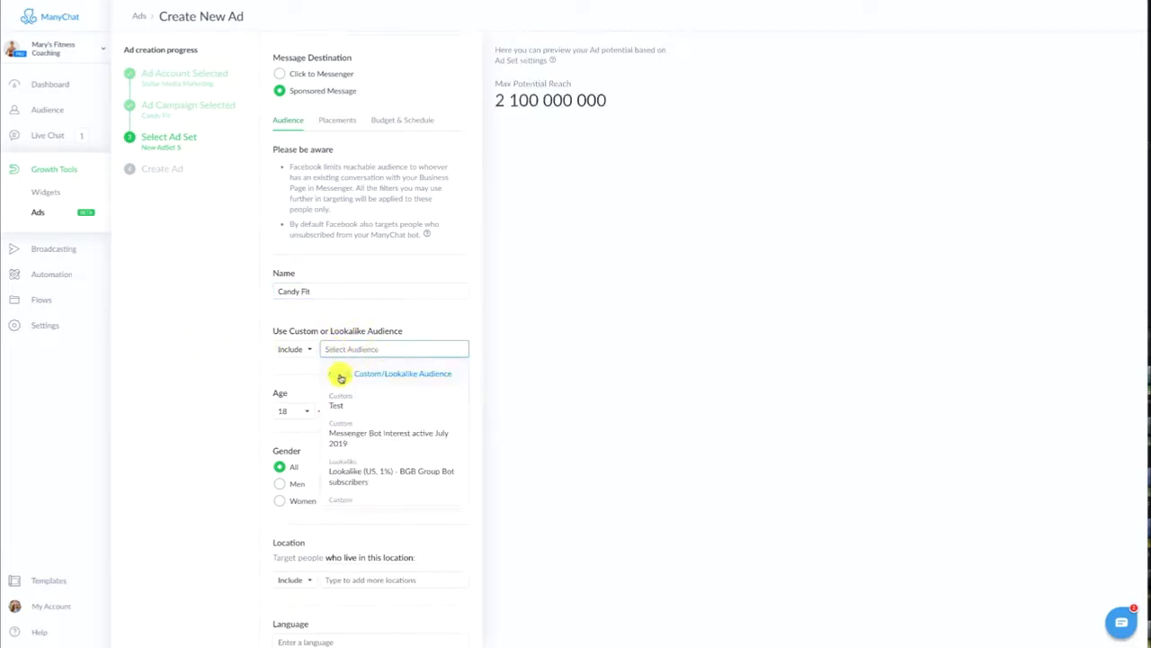
pyautogui.click(404, 376)
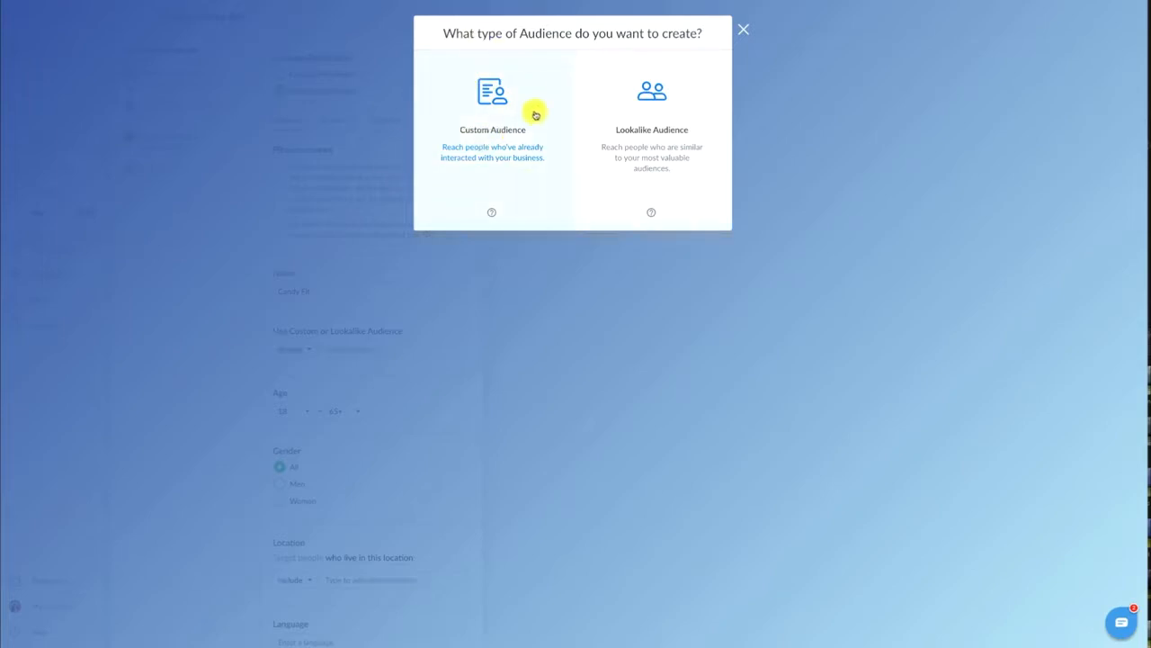
pyautogui.click(477, 148)
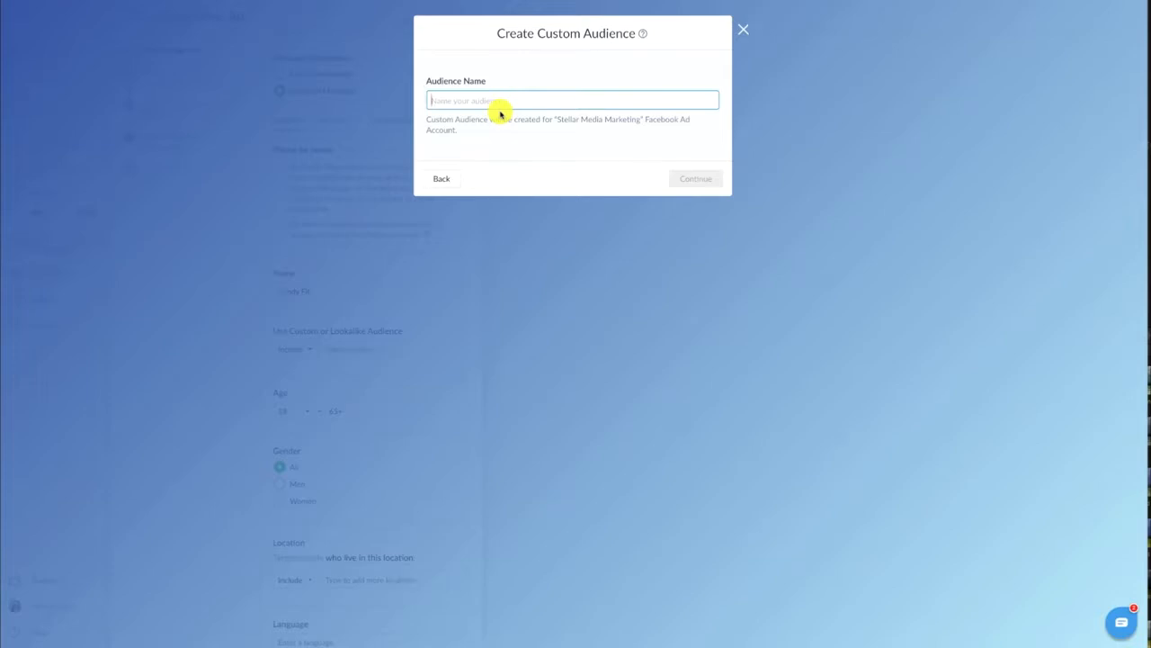
pyautogui.write('Can')
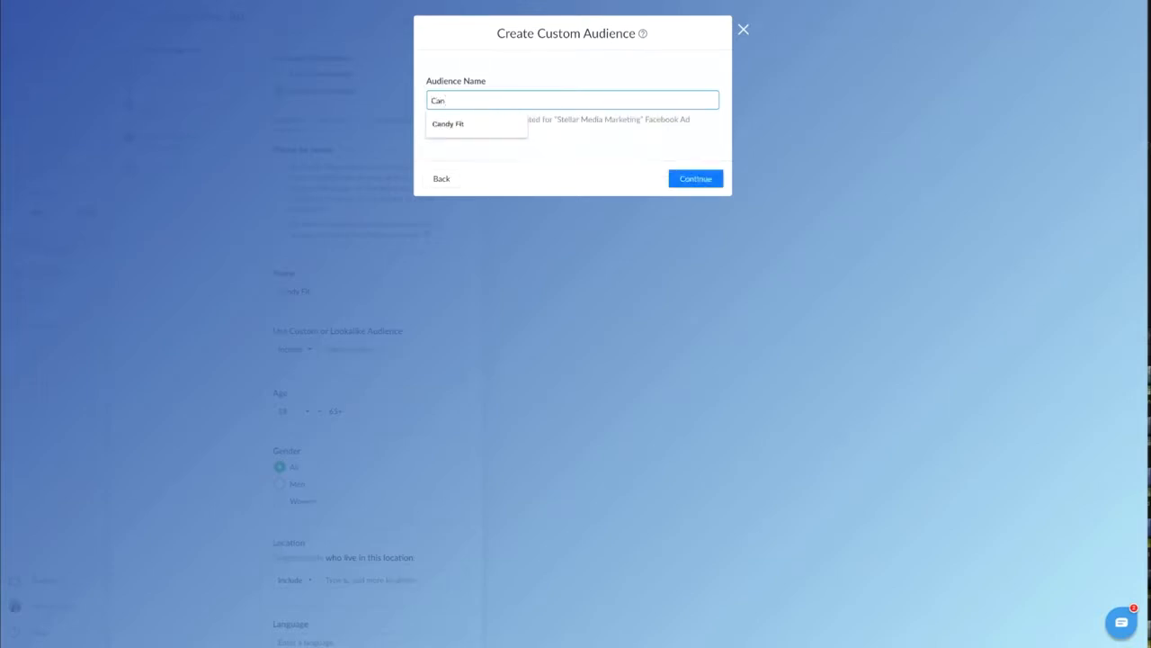
pyautogui.press('Down')
pyautogui.press('Return')
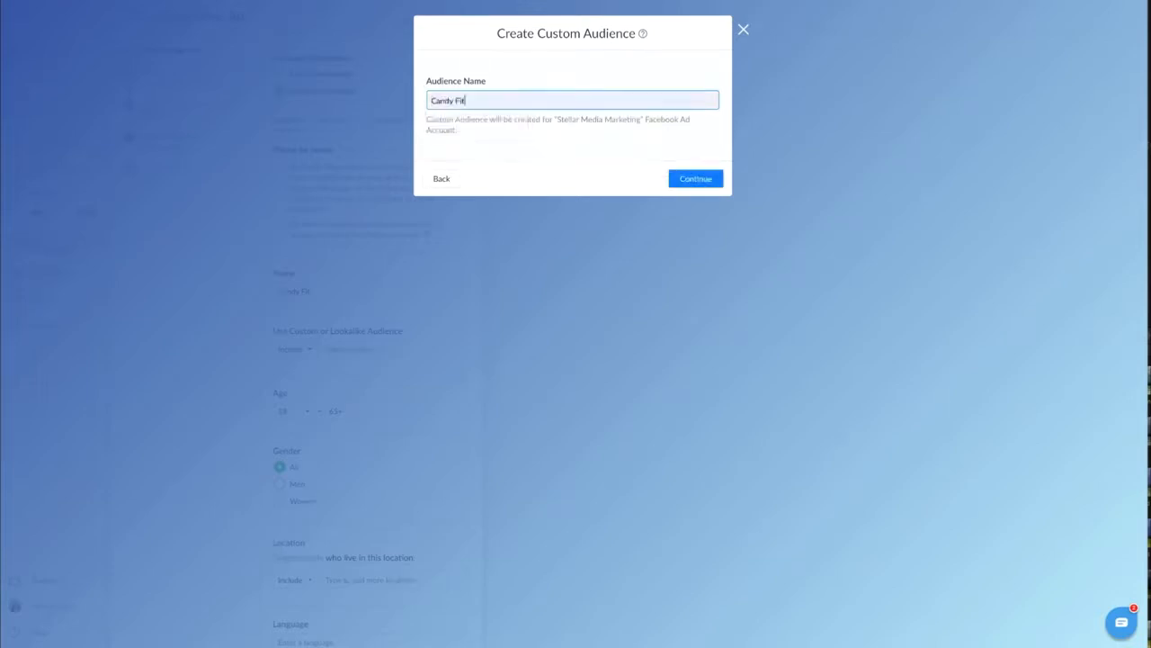
pyautogui.click(685, 180)
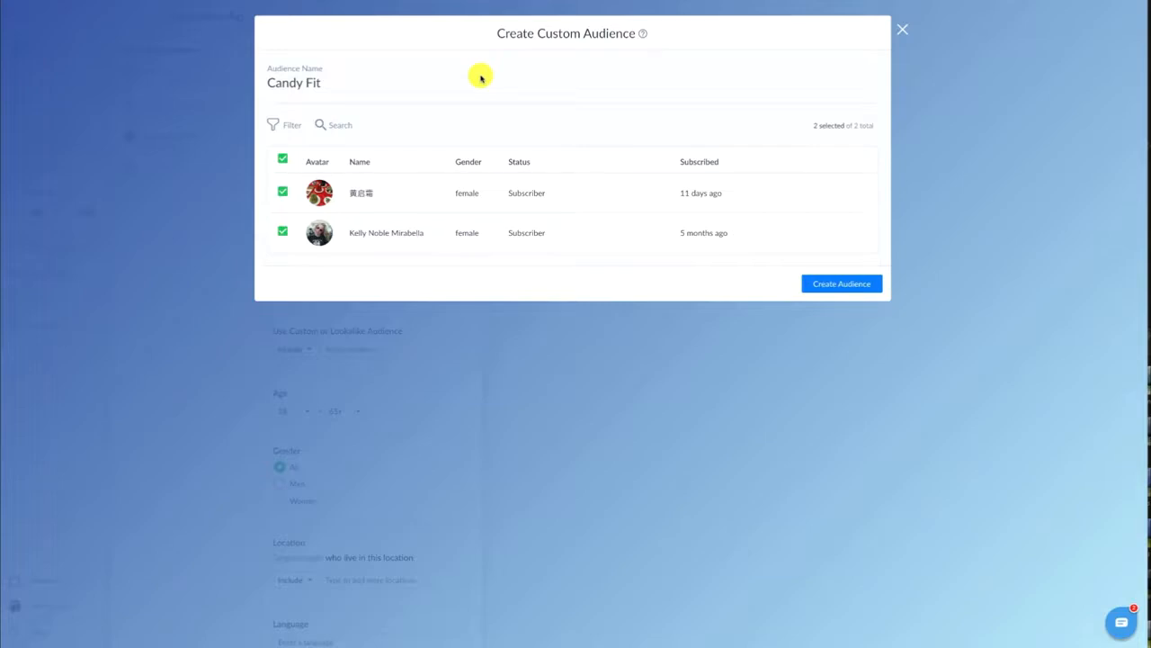
# Filter the audience to users whose last interaction was more than 1 day ago, and create it
pyautogui.click(288, 125)
pyautogui.click(527, 156)
pyautogui.scroll(-1, 315, 240)
pyautogui.scroll(-2, 314, 237)
pyautogui.click(315, 300)
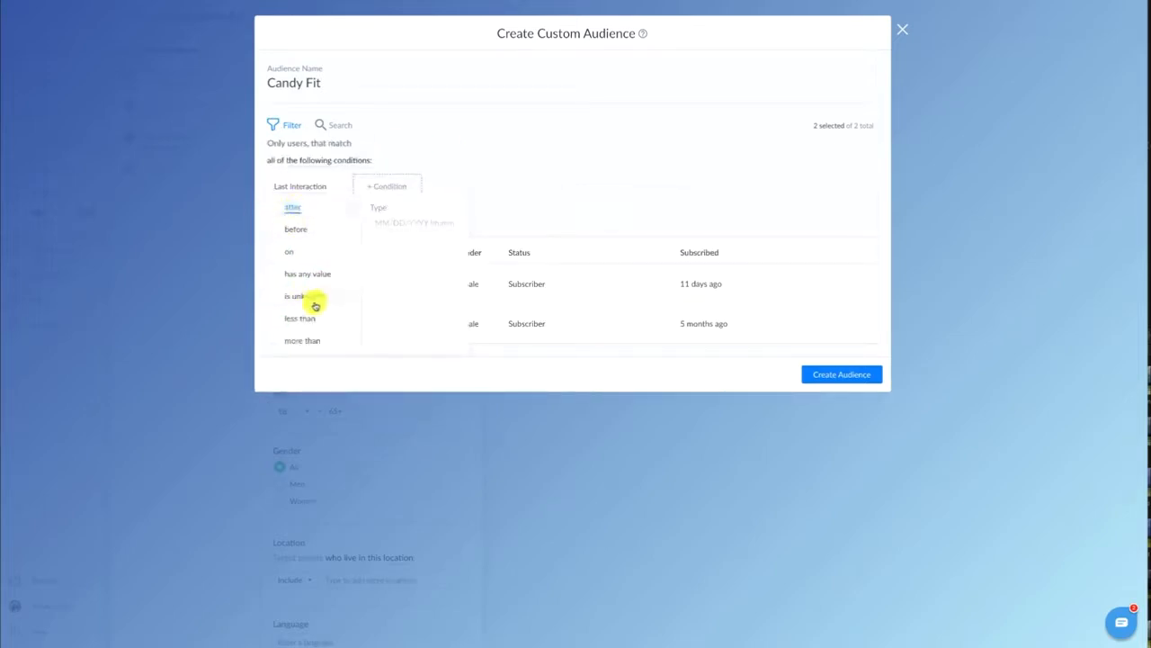
pyautogui.click(306, 339)
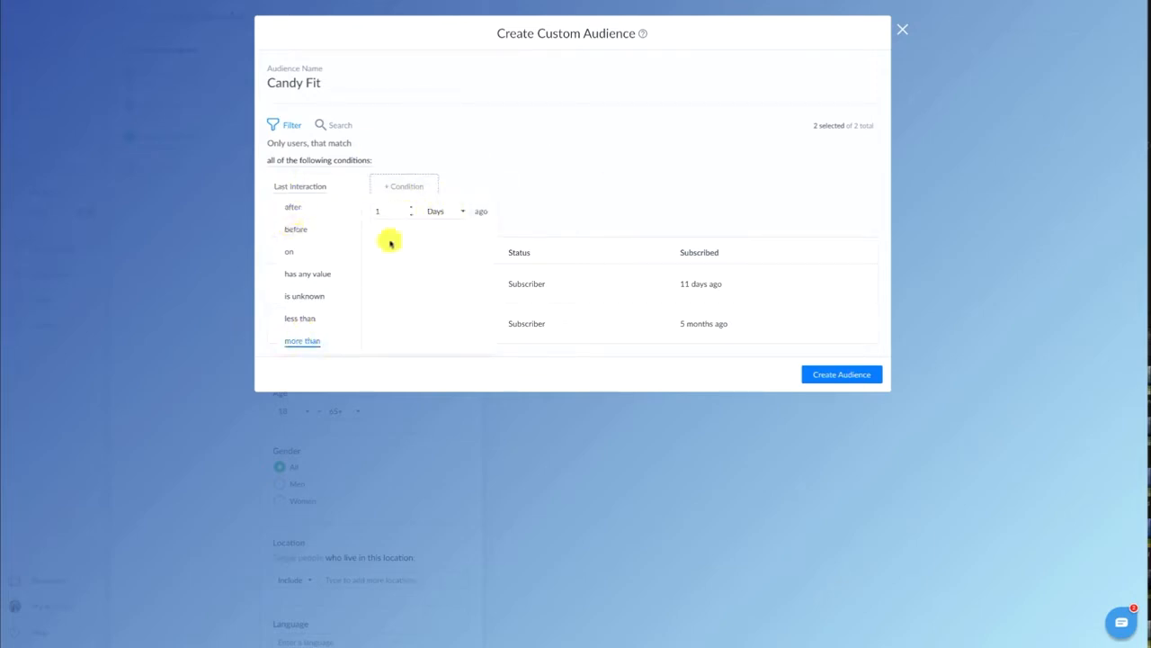
pyautogui.click(430, 150)
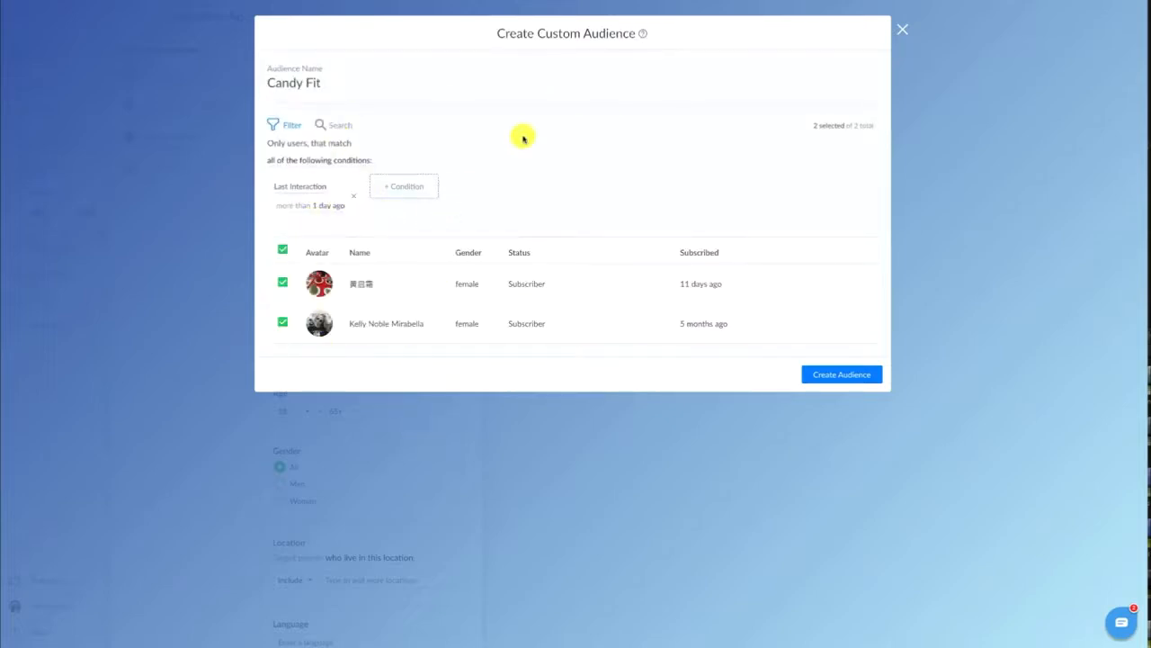
pyautogui.click(842, 375)
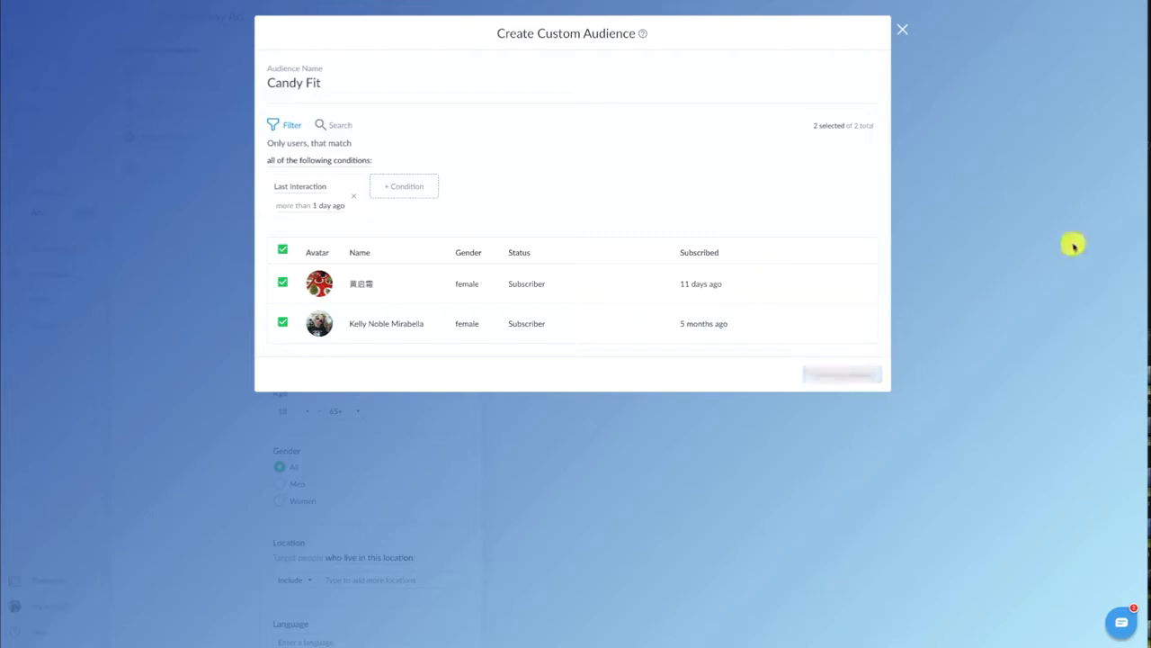
pyautogui.click(902, 29)
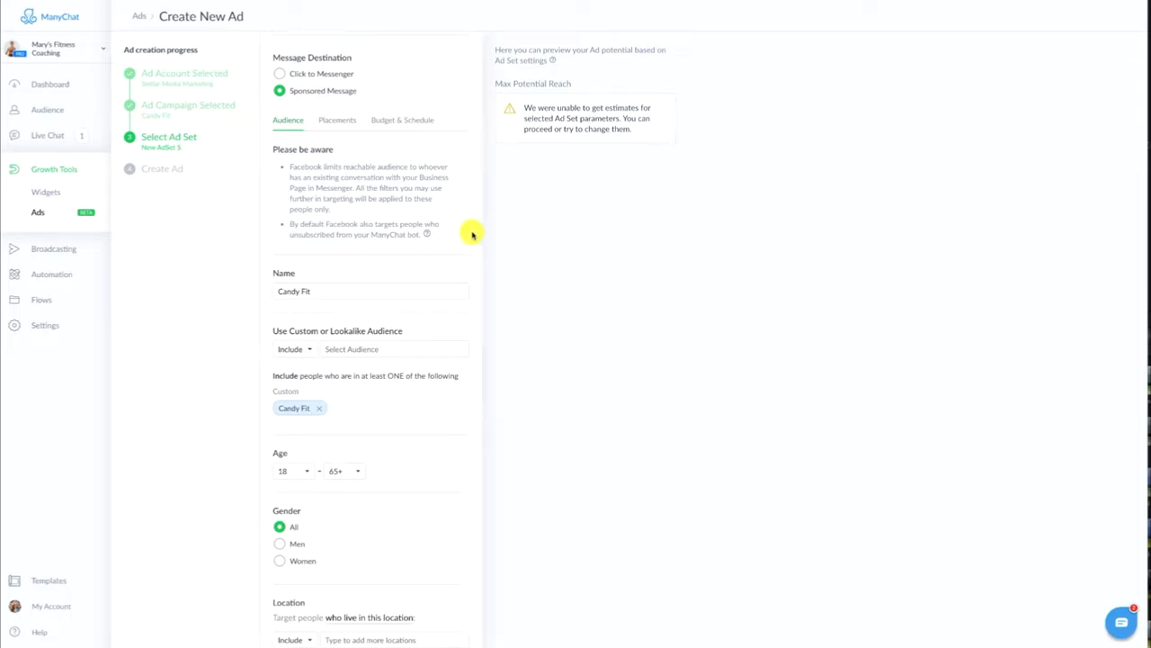
# Accept the audience and placement settings and give the ad set a lifetime budget of USD 20.00
pyautogui.scroll(-3, 472, 234)
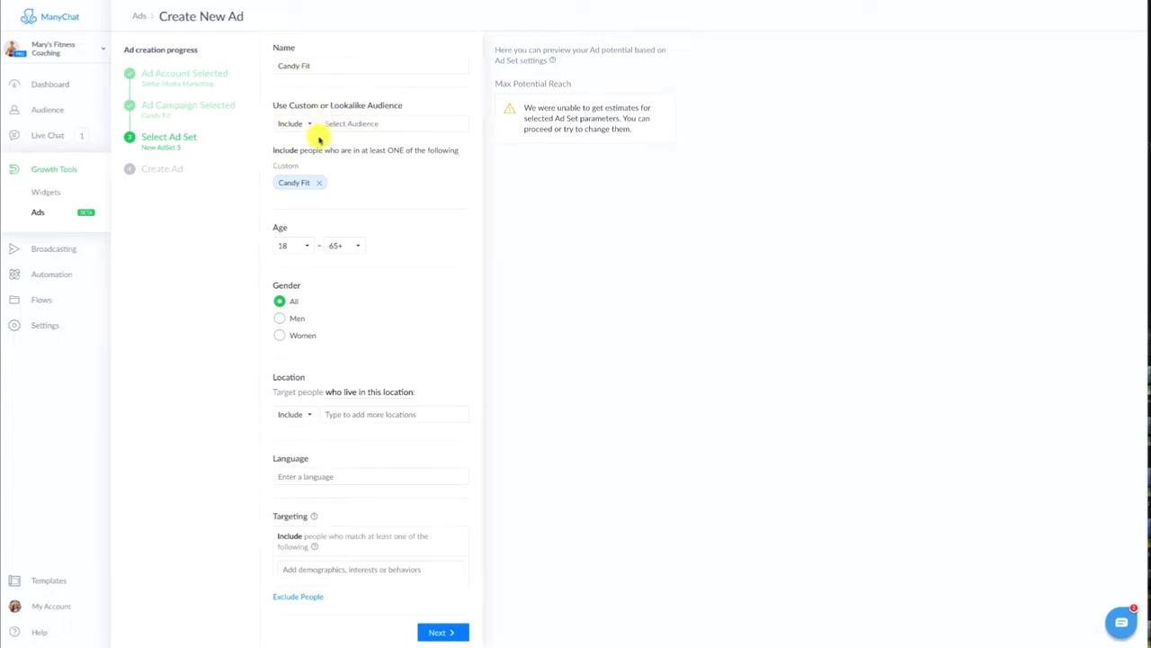
pyautogui.click(441, 634)
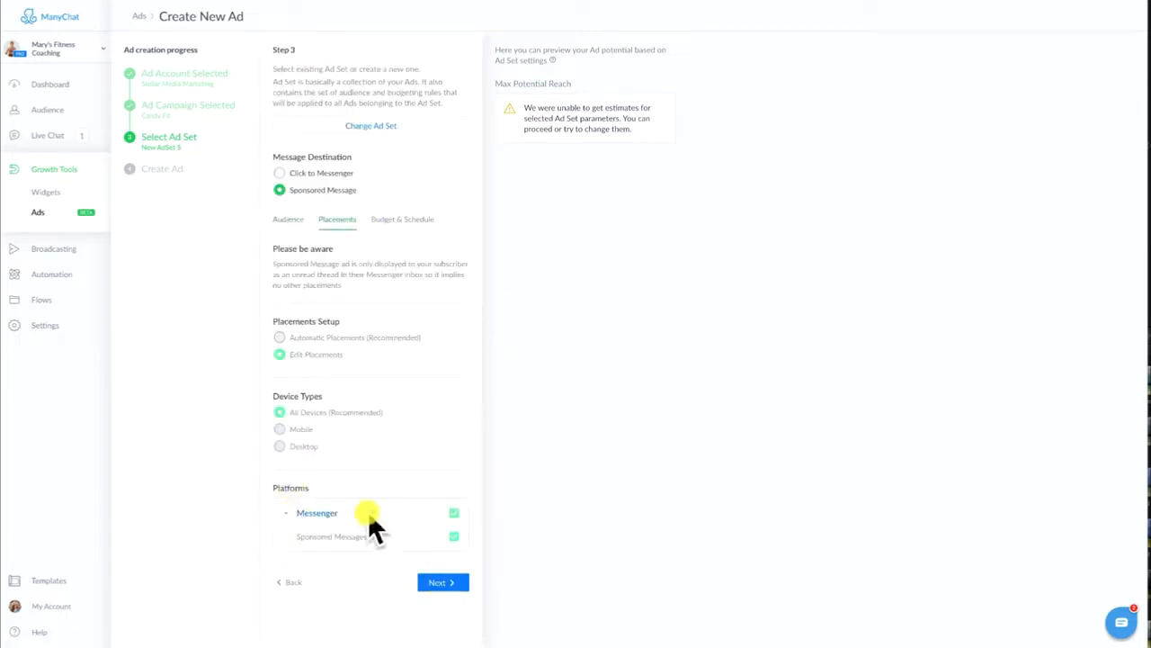
pyautogui.click(436, 582)
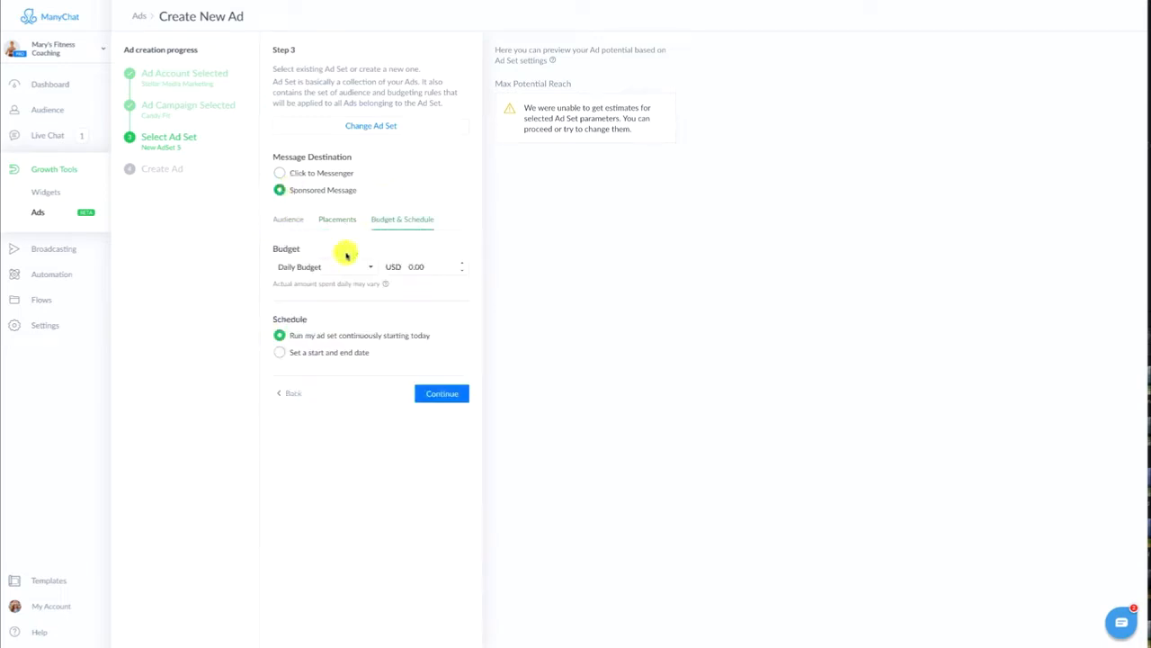
pyautogui.click(324, 270)
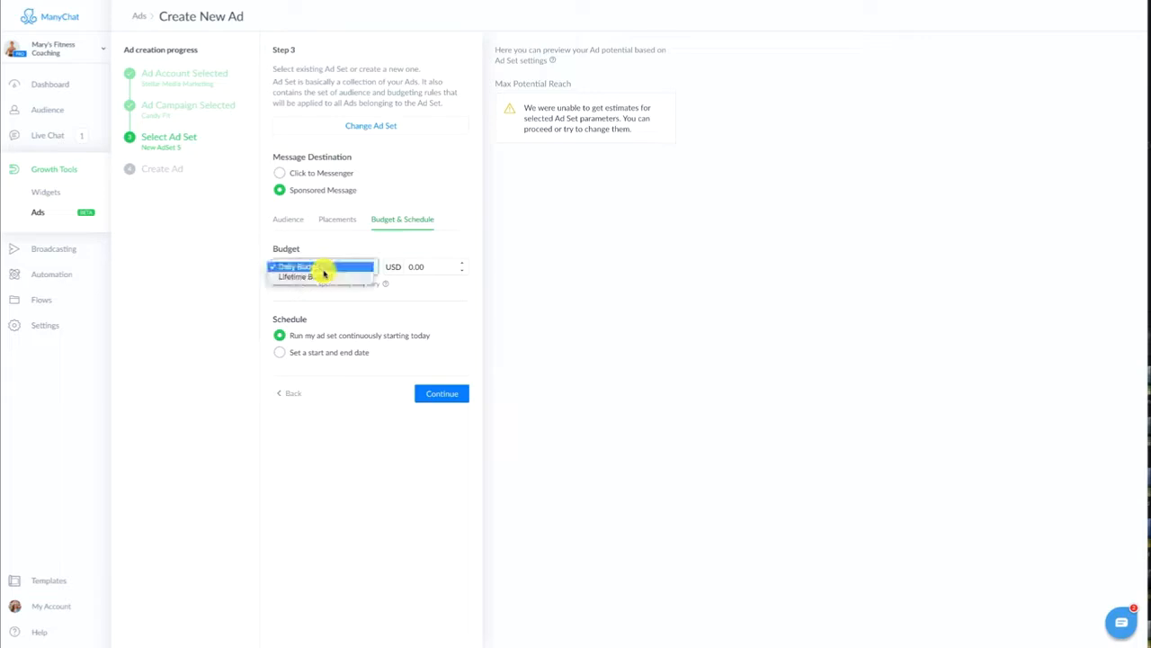
pyautogui.click(321, 277)
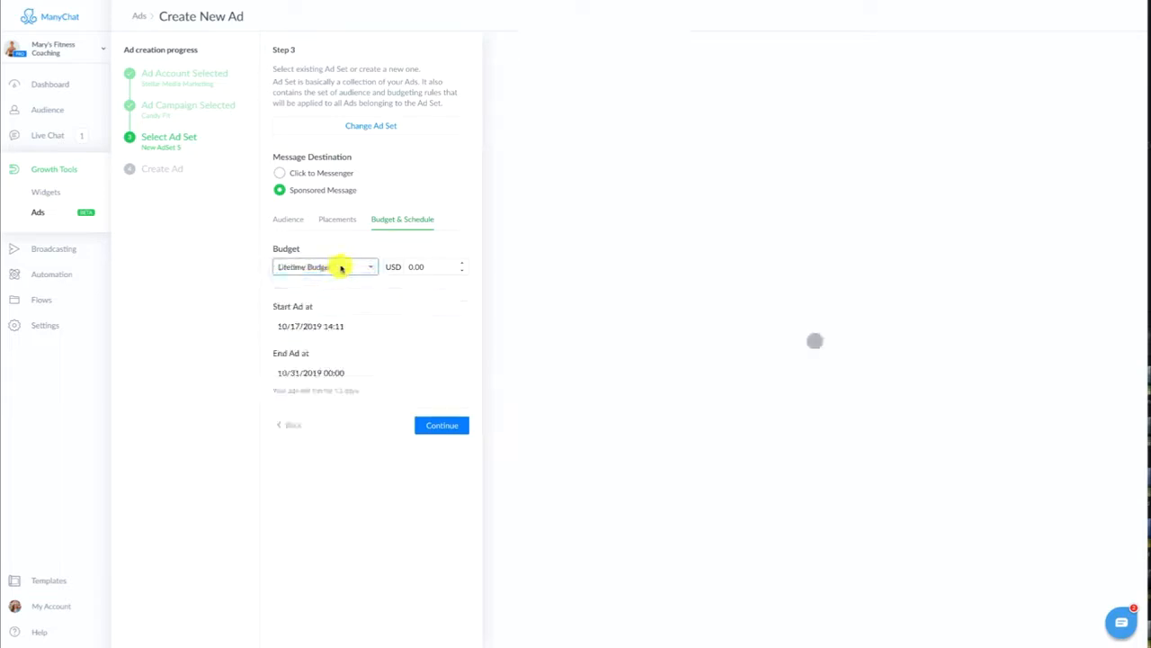
pyautogui.doubleClick(430, 268)
pyautogui.write('20.00')
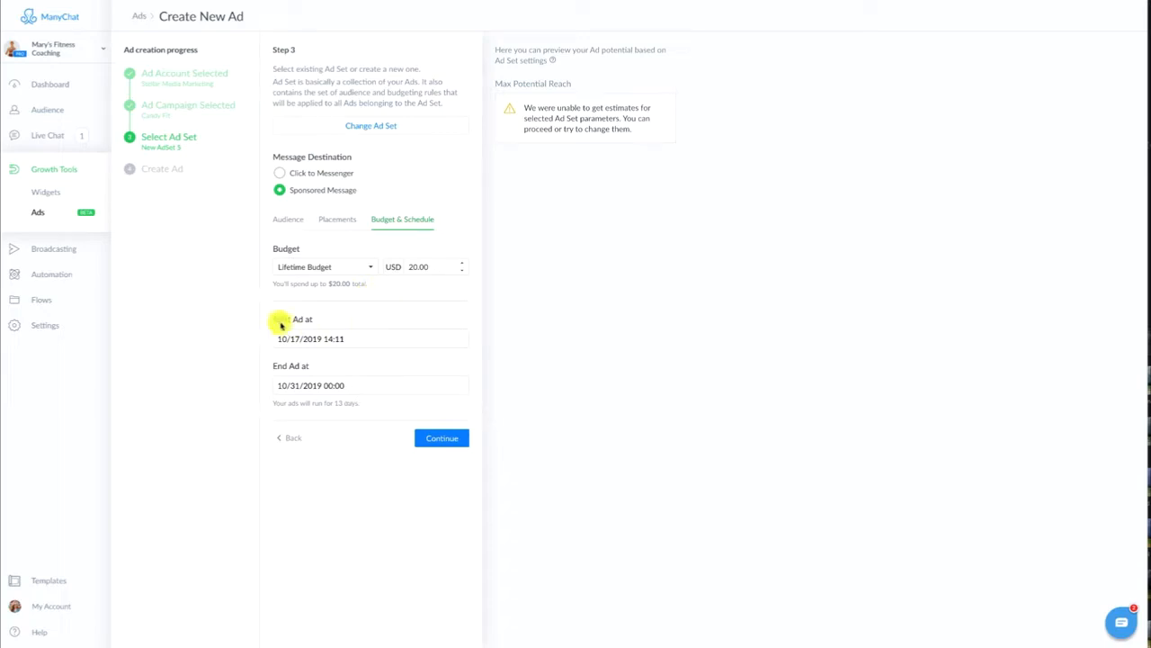
# Look at the calendars for the ad's start and end dates
pyautogui.click(334, 339)
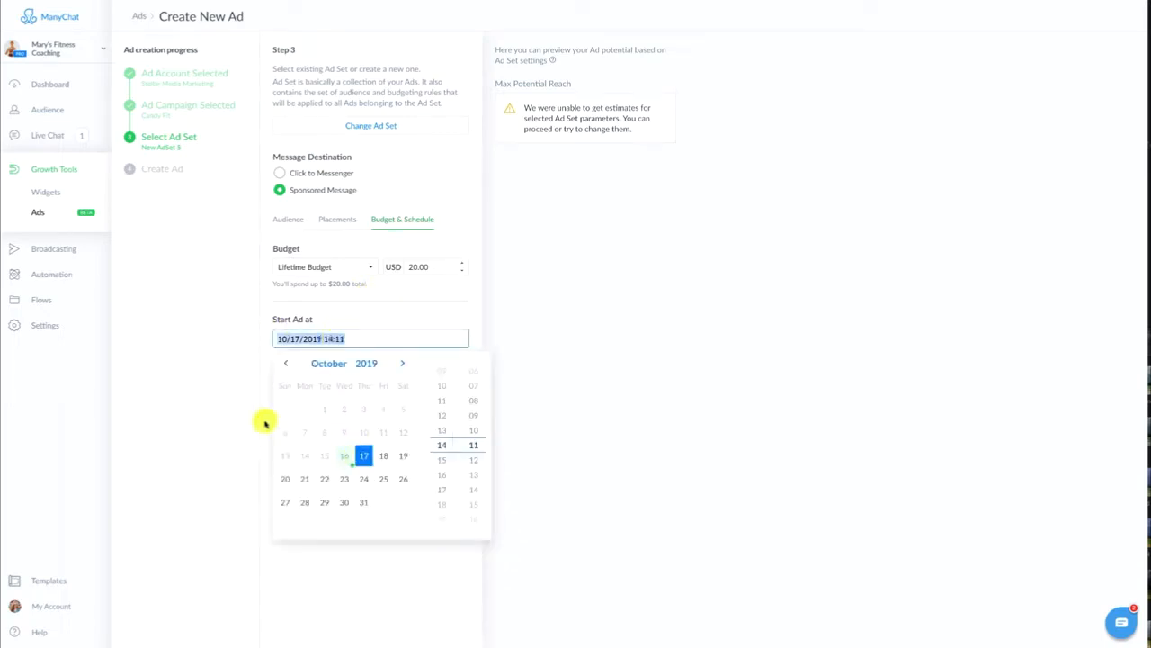
pyautogui.click(223, 388)
pyautogui.moveTo(281, 385); pyautogui.dragTo(295, 385)
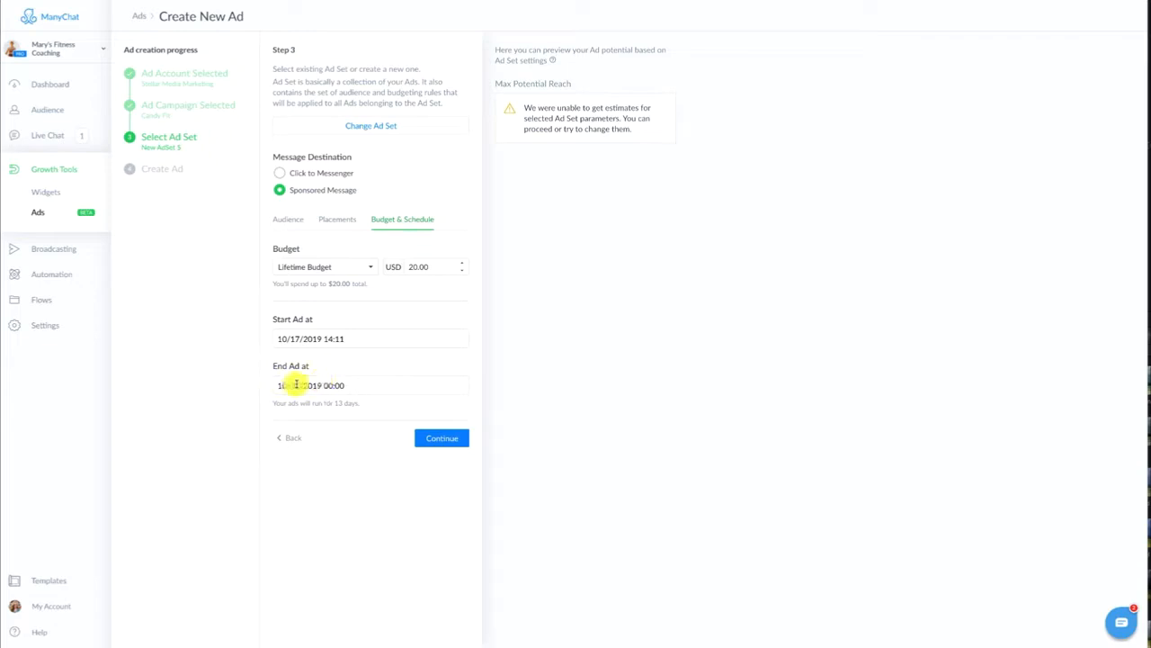
pyautogui.click(214, 340)
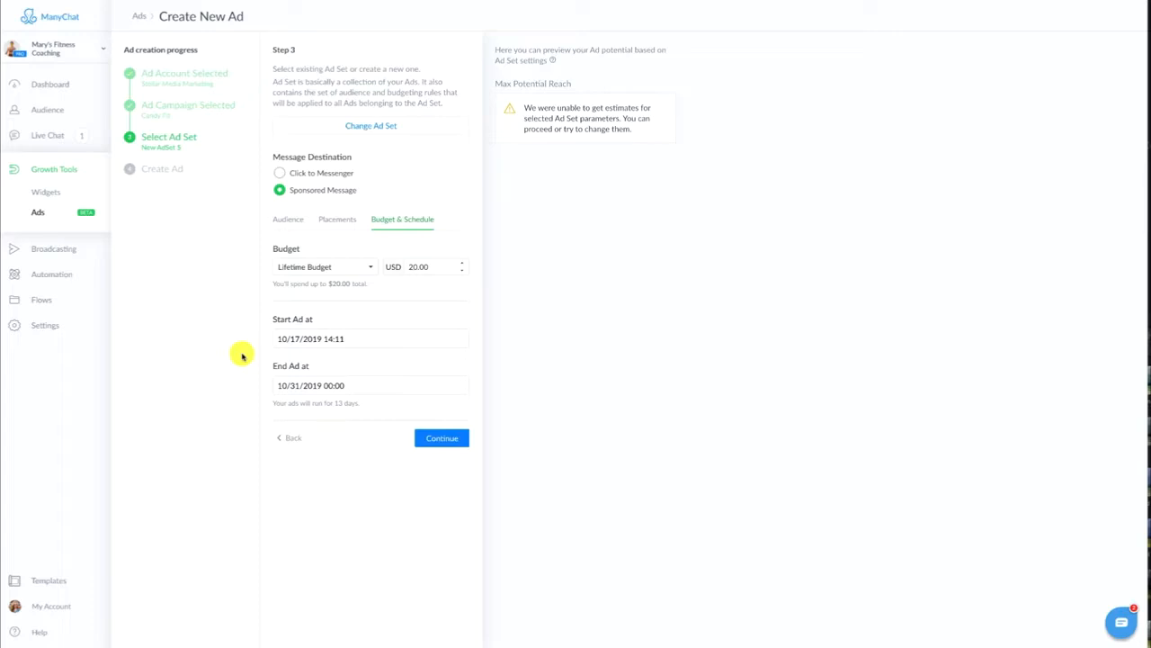
# Try 10/31/2019 as the ad's start date and put it back to 10/17/2019
pyautogui.click(318, 337)
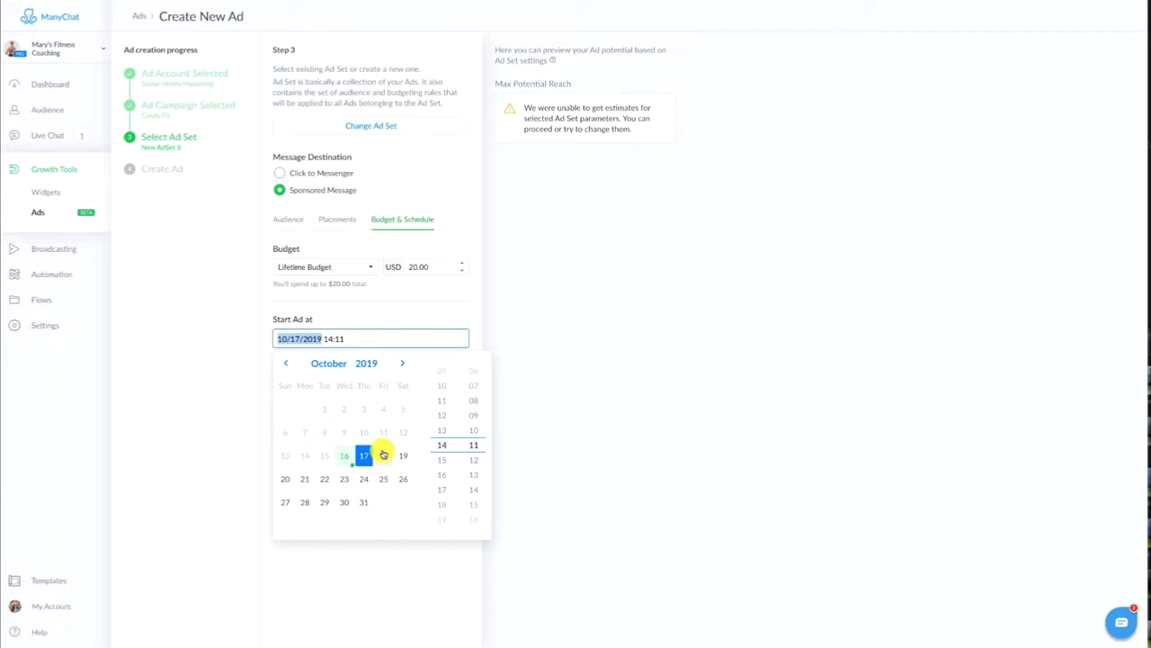
pyautogui.click(365, 505)
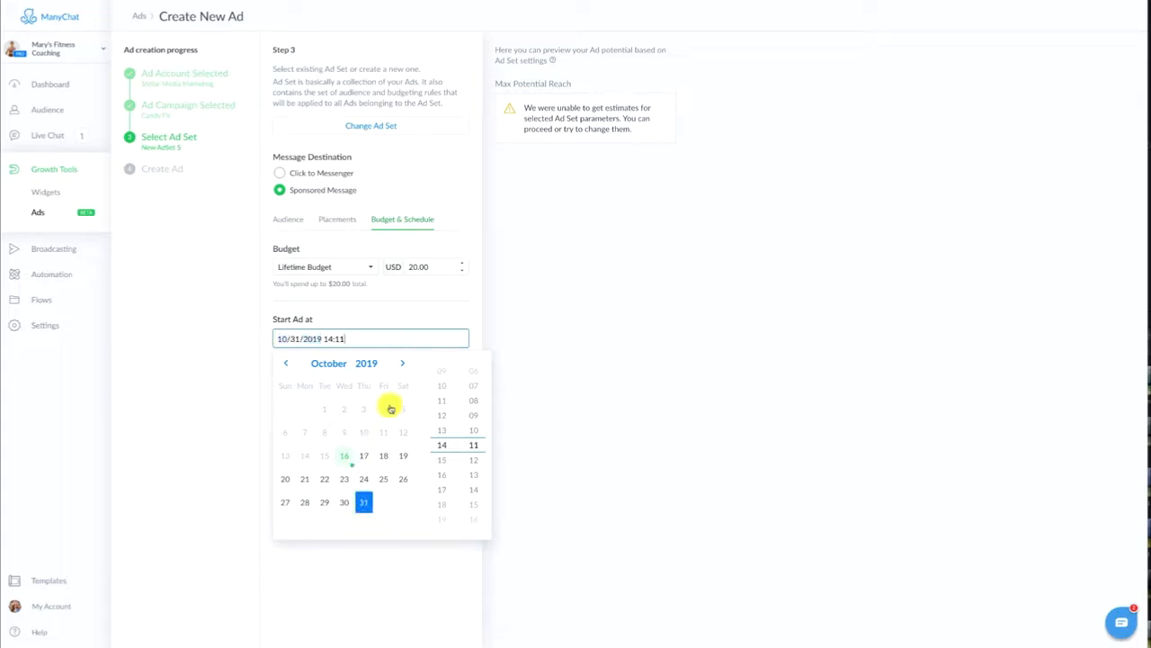
pyautogui.click(347, 463)
pyautogui.click(362, 457)
pyautogui.click(195, 437)
# Create an ad reading "The latest workout series just got released! Join us for a round of "Fit after Candy" Halloween special 5 day challenge totally free!"
pyautogui.click(442, 437)
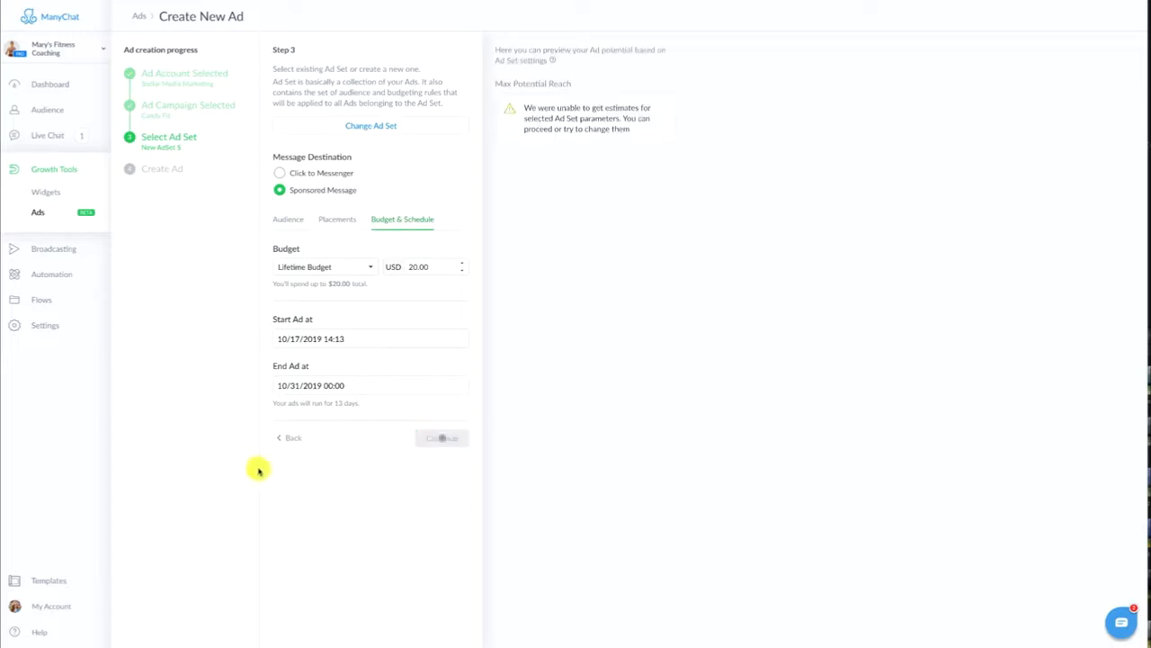
pyautogui.click(371, 128)
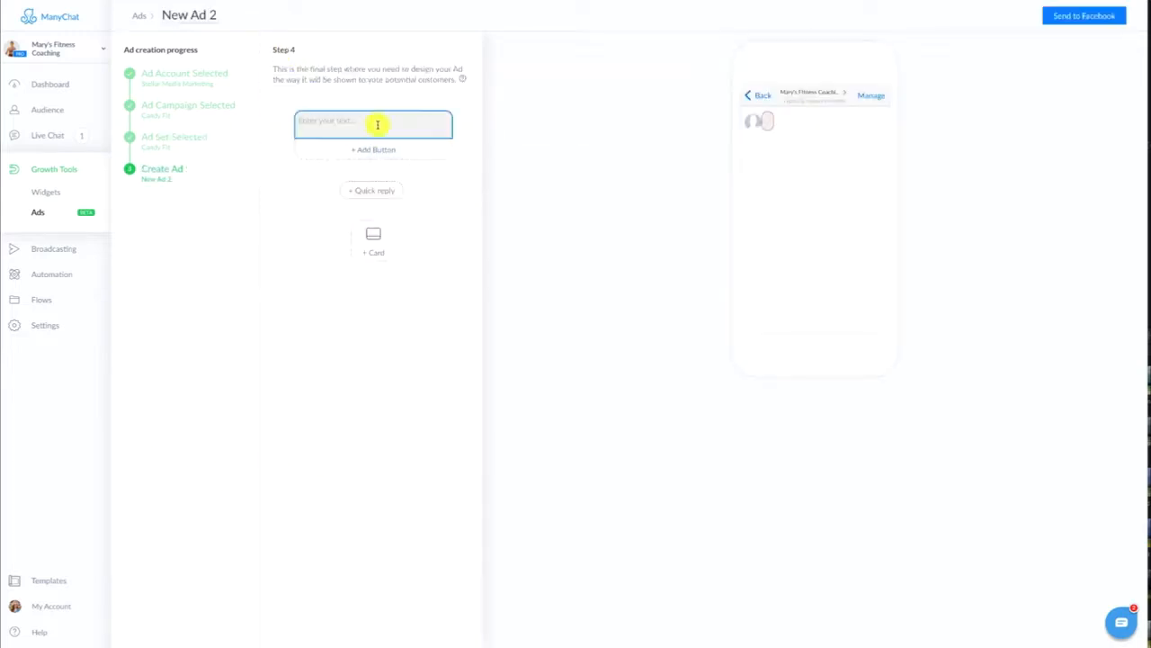
pyautogui.click(377, 121)
pyautogui.write('The latest workout series just got released! Join us for a round of "Fit after Candy" Halloween special 5 day challenge totally free!')
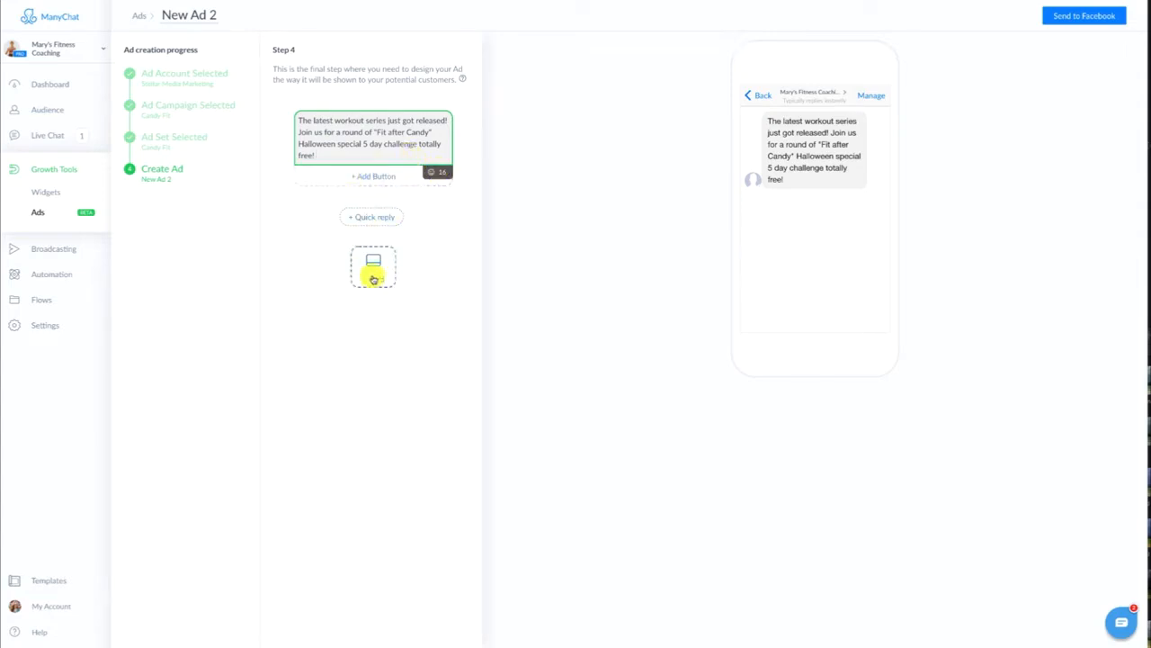
# Add a "Sign Up Now" button that goes to a flow below the message, and send the ad to Facebook
pyautogui.click(361, 178)
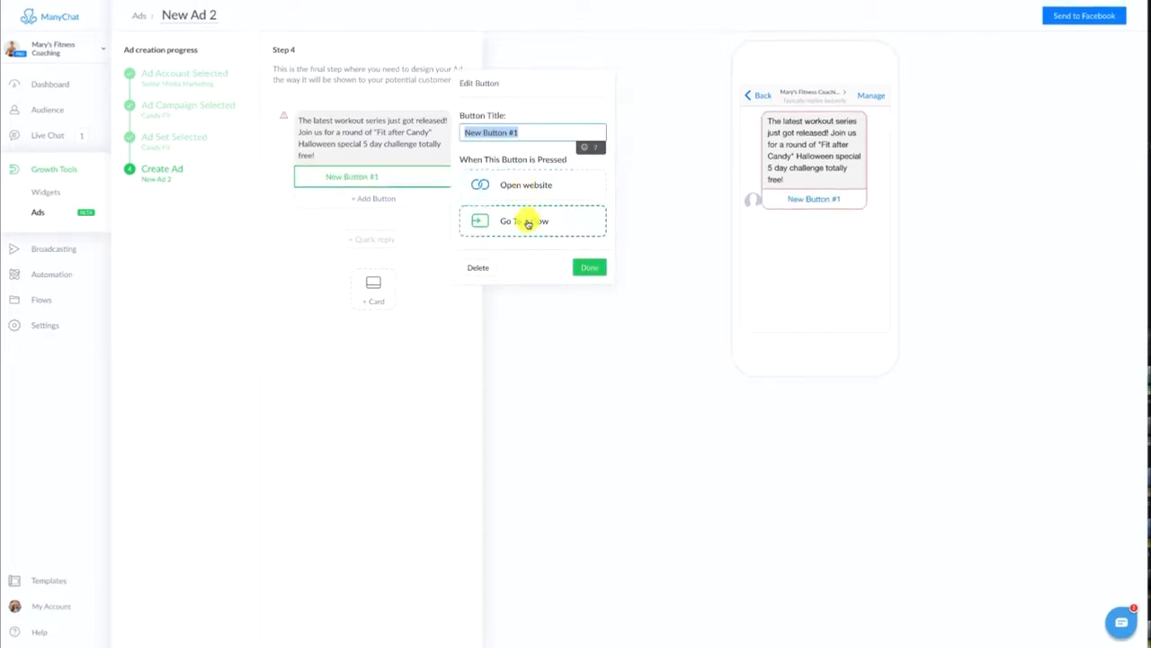
pyautogui.click(337, 175)
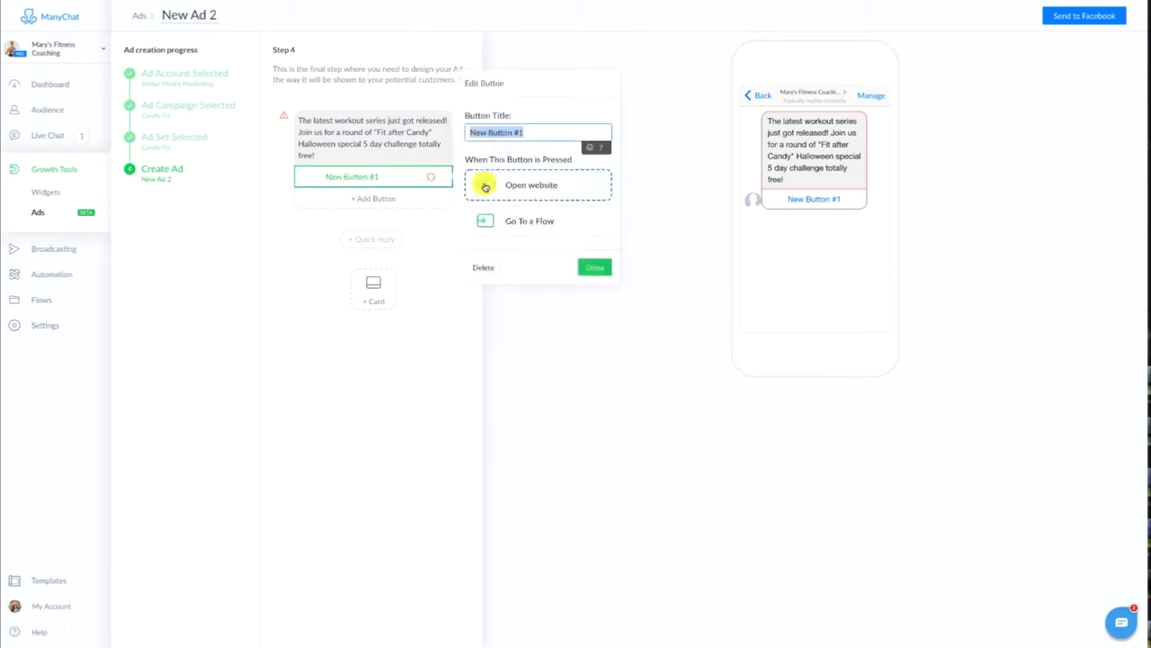
pyautogui.click(518, 225)
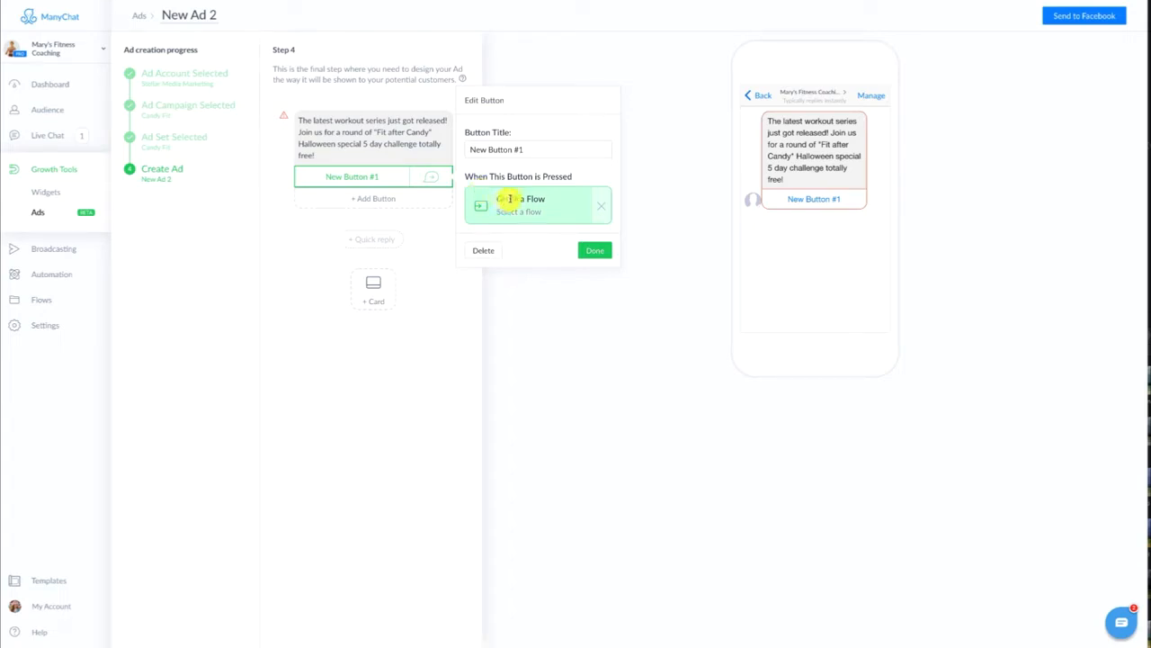
pyautogui.click(608, 253)
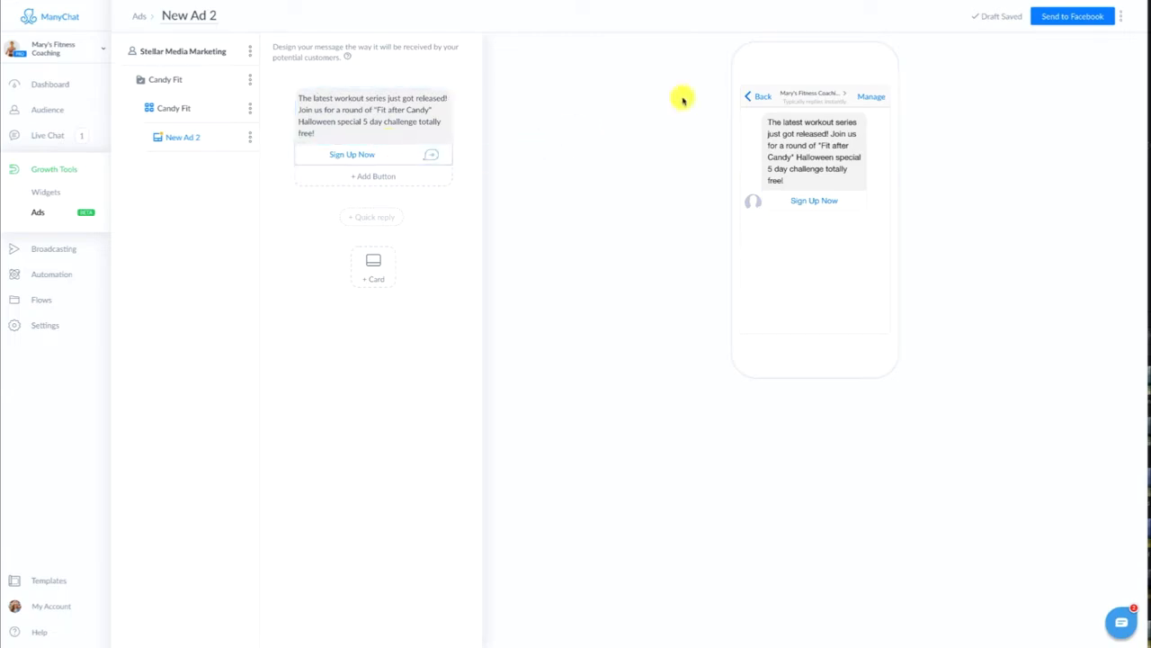
pyautogui.click(1090, 19)
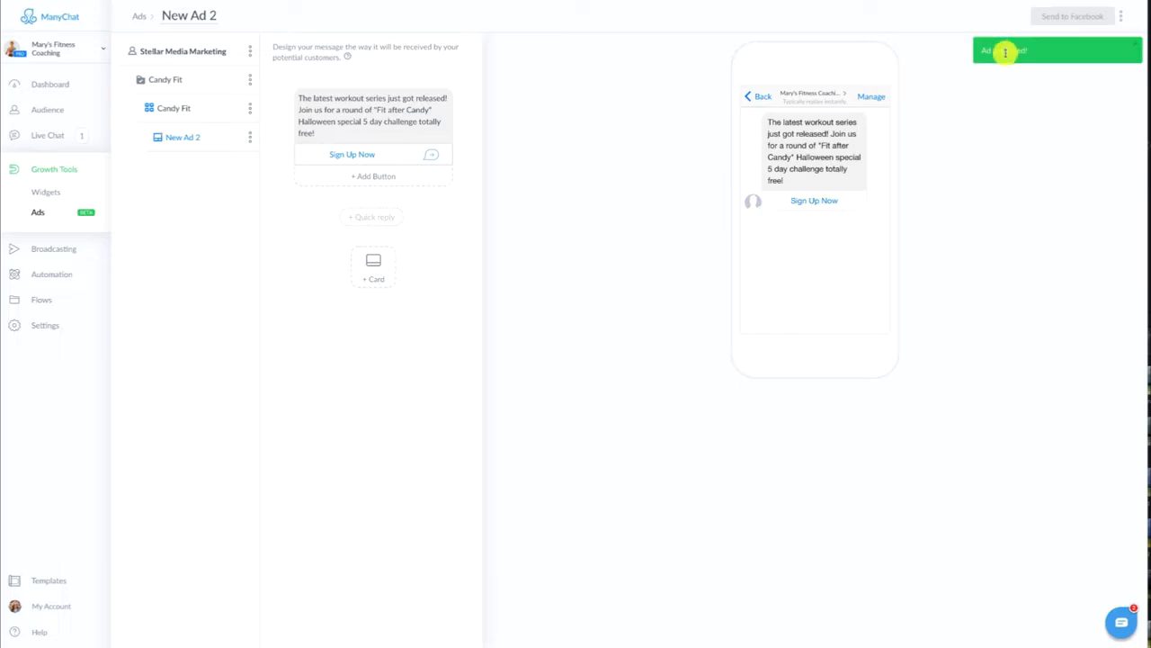